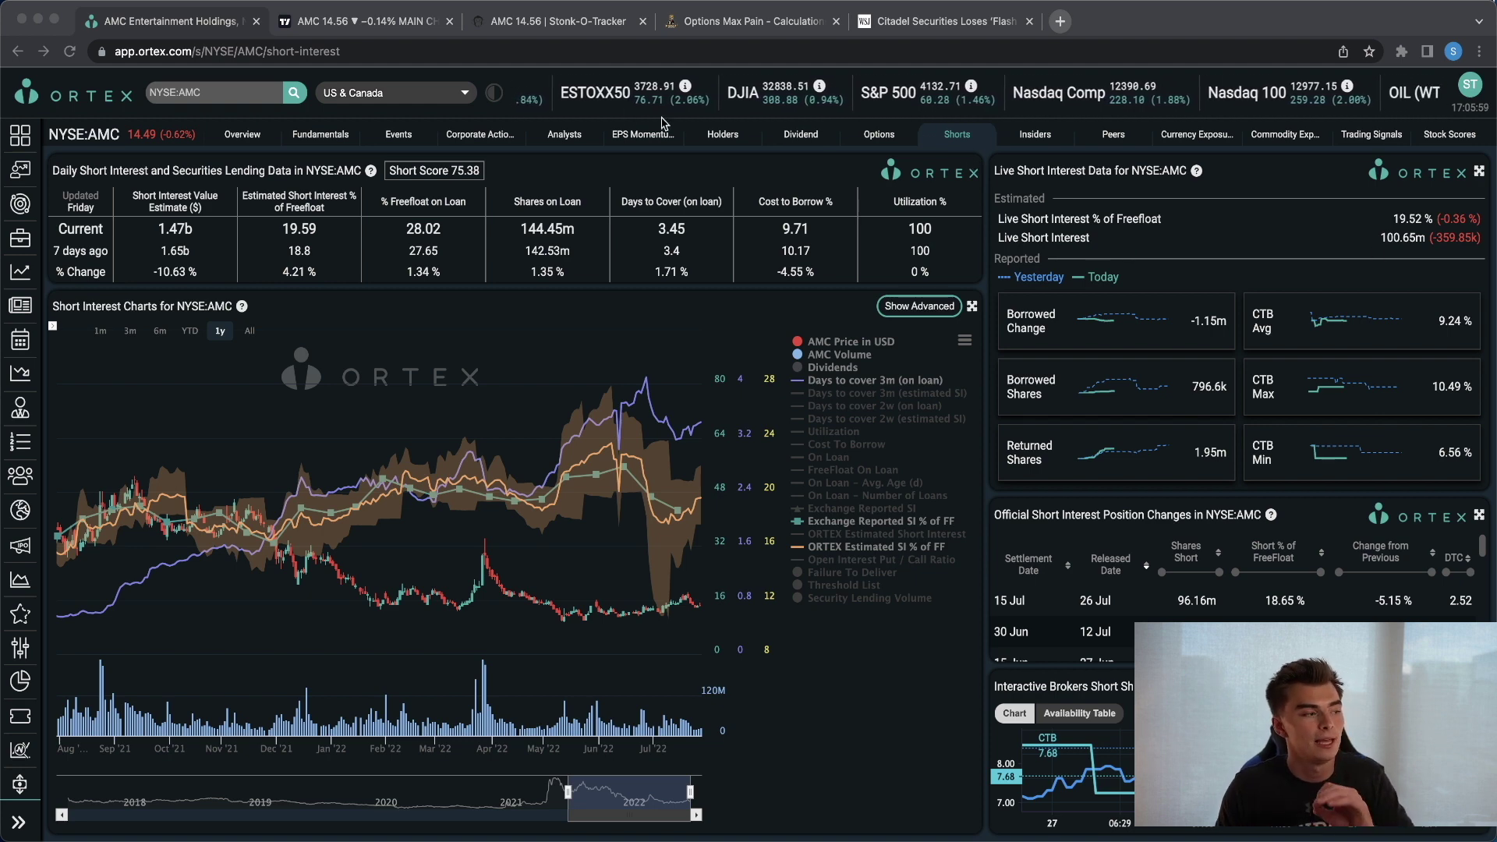
Step: Switch from ORTEX to the TradingView 'AMC 14.56 MAIN CHART' 4-hour chart
{"action": "left_click", "coordinate": [343, 21]}
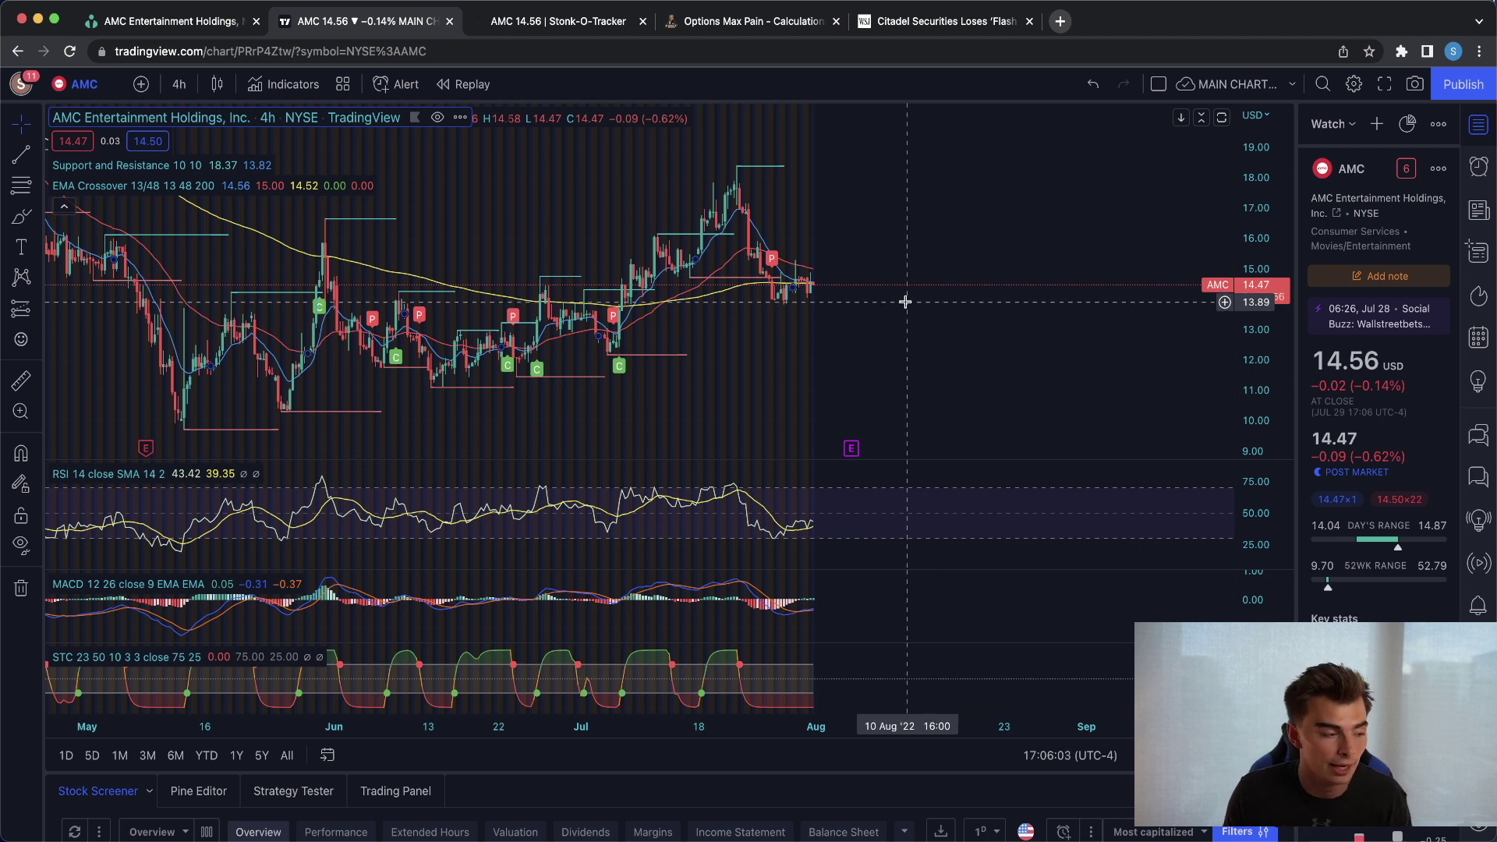
{"action": "scroll", "coordinate": [781, 328], "scroll_direction": "up", "scroll_amount": 3}
{"action": "scroll", "coordinate": [780, 329], "scroll_direction": "left", "scroll_amount": 3}
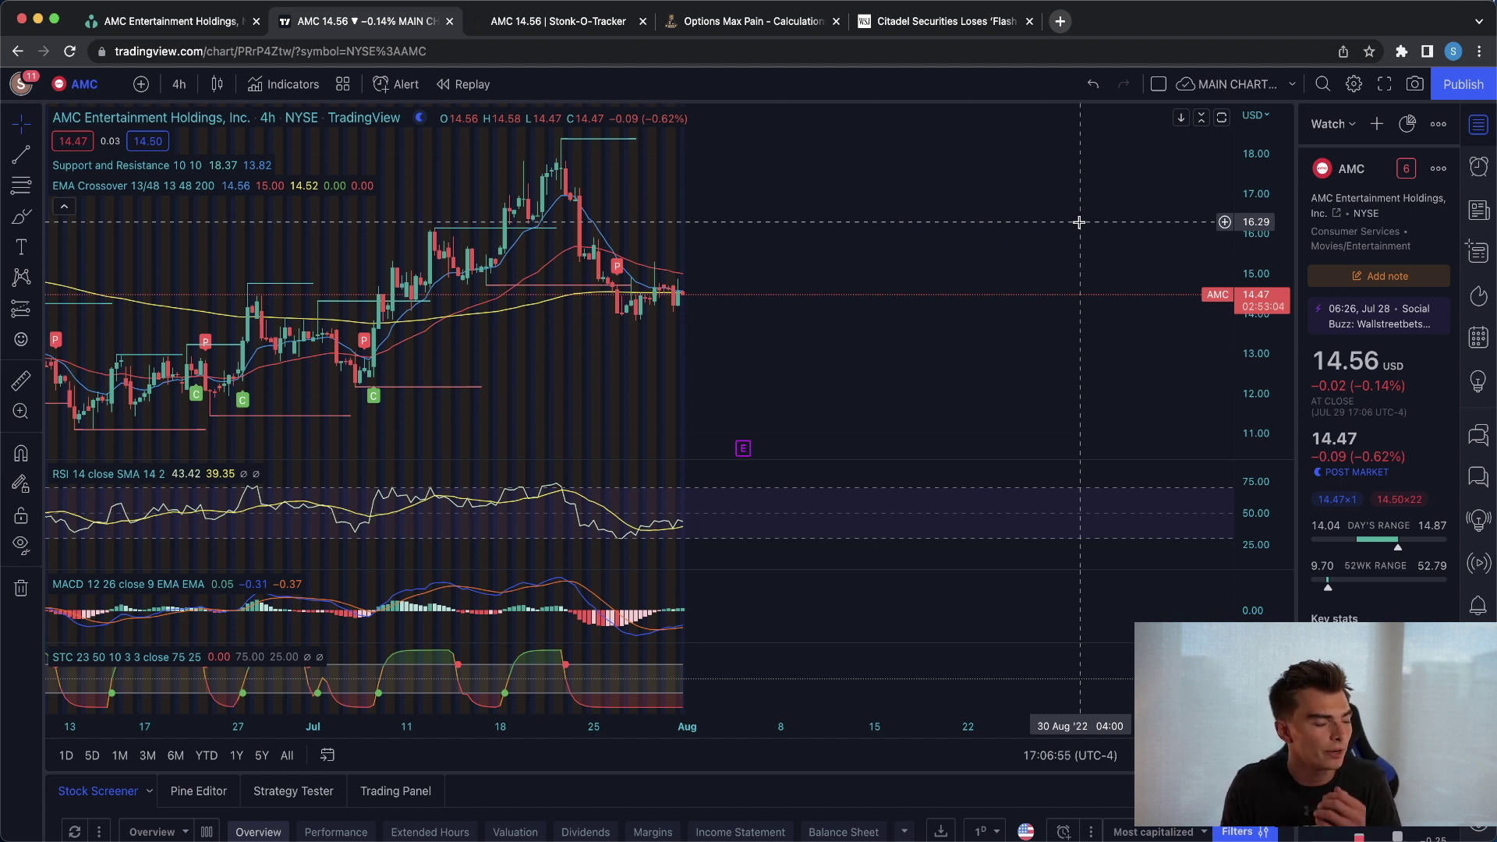
Step: Bring up the interval choices on the zoomed AMC 4-hour chart
{"action": "left_click", "coordinate": [179, 85]}
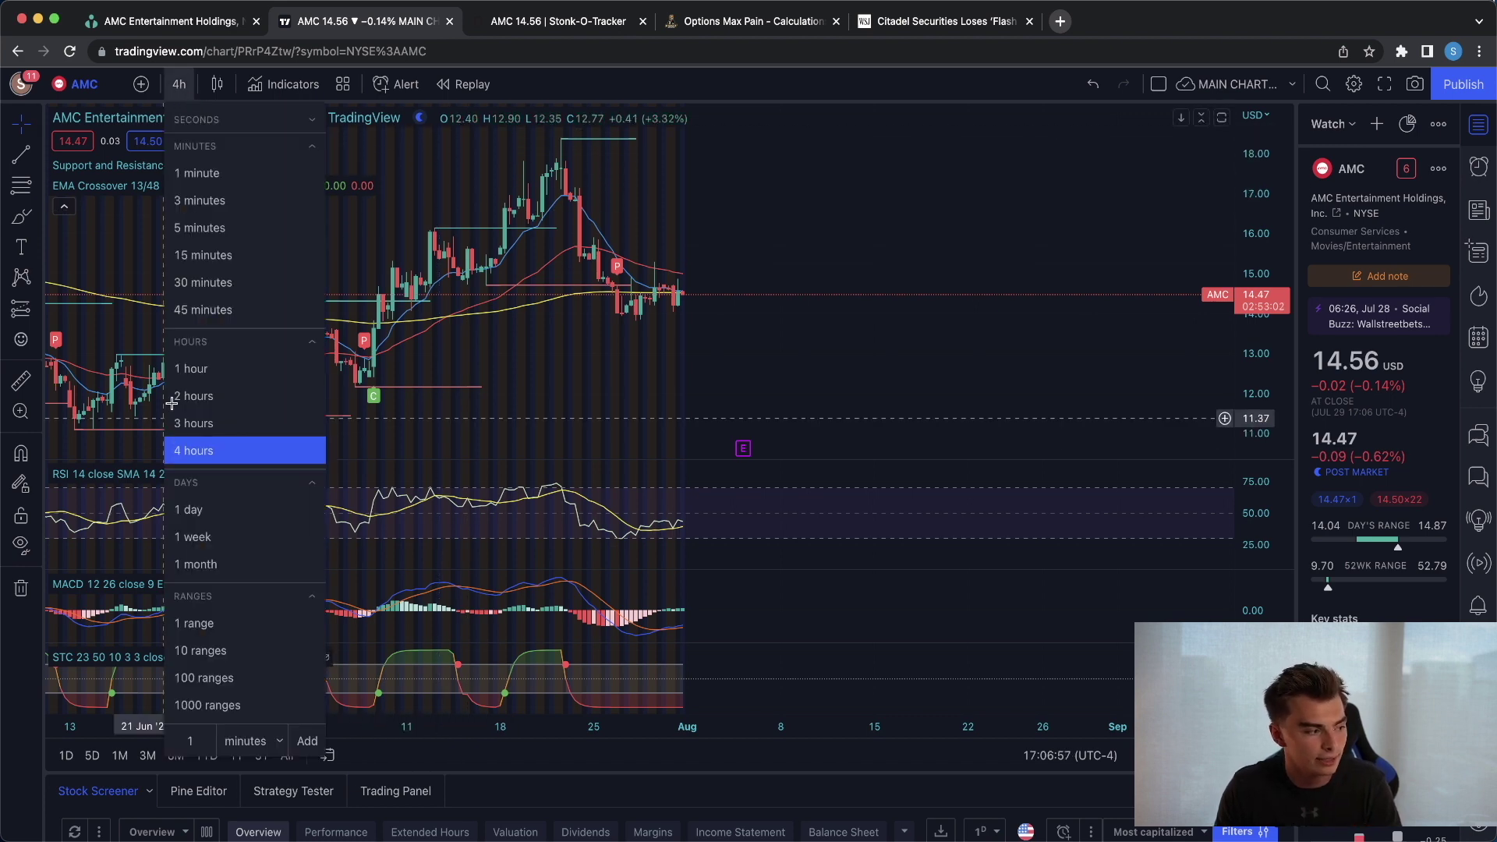
Step: View AMC as daily candles, rescaling and panning to March–July price action
{"action": "left_click", "coordinate": [222, 508]}
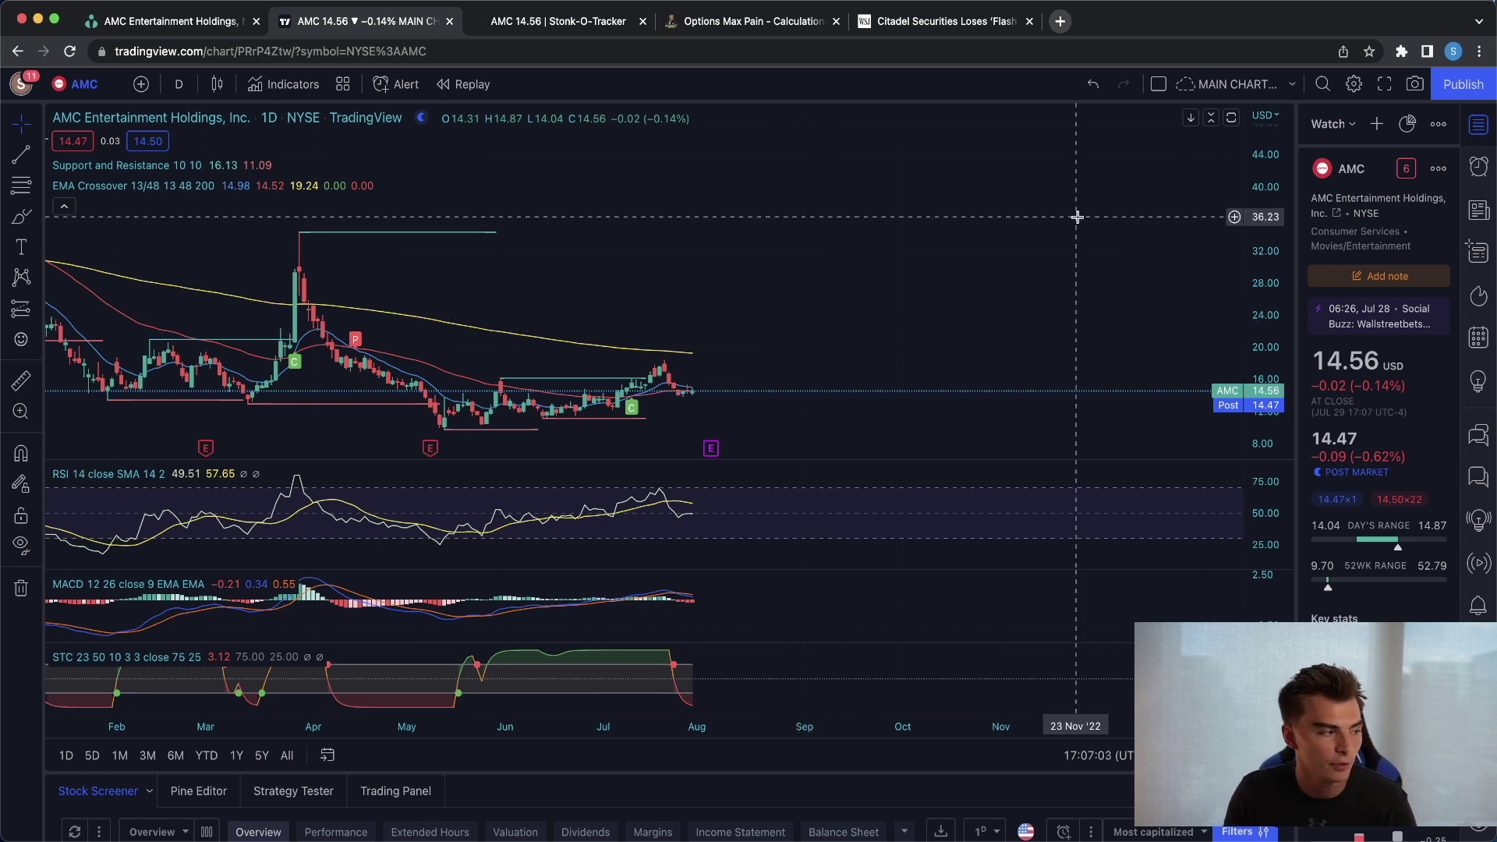
{"action": "scroll", "coordinate": [702, 386], "scroll_direction": "up", "scroll_amount": 3}
{"action": "scroll", "coordinate": [601, 377], "scroll_direction": "right", "scroll_amount": 3}
{"action": "scroll", "coordinate": [601, 378], "scroll_direction": "up", "scroll_amount": 3}
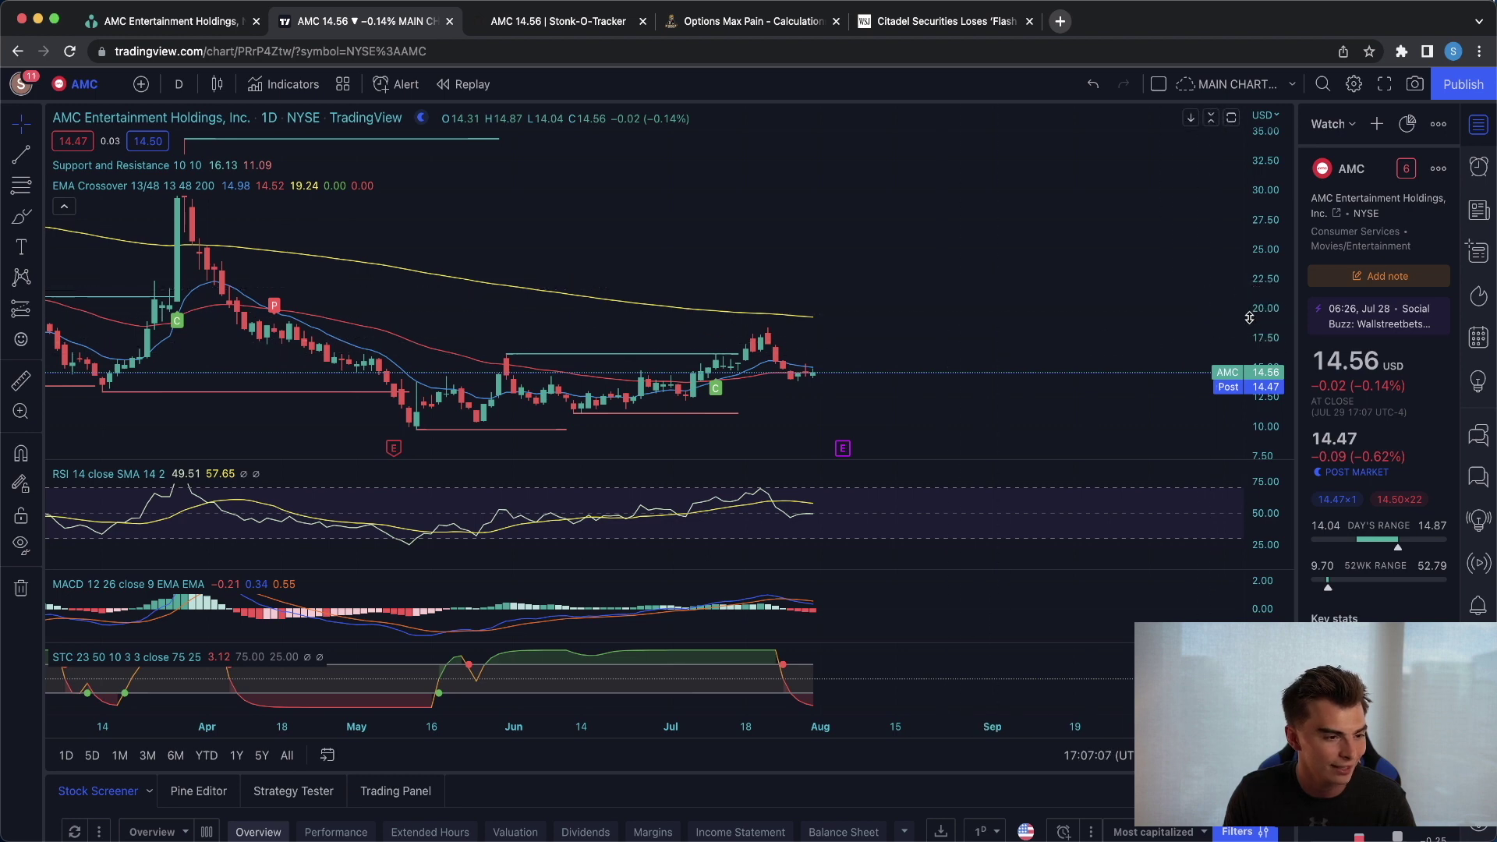
{"action": "left_click_drag", "start_coordinate": [1252, 292], "coordinate": [1262, 204]}
{"action": "left_click_drag", "start_coordinate": [926, 337], "coordinate": [962, 157]}
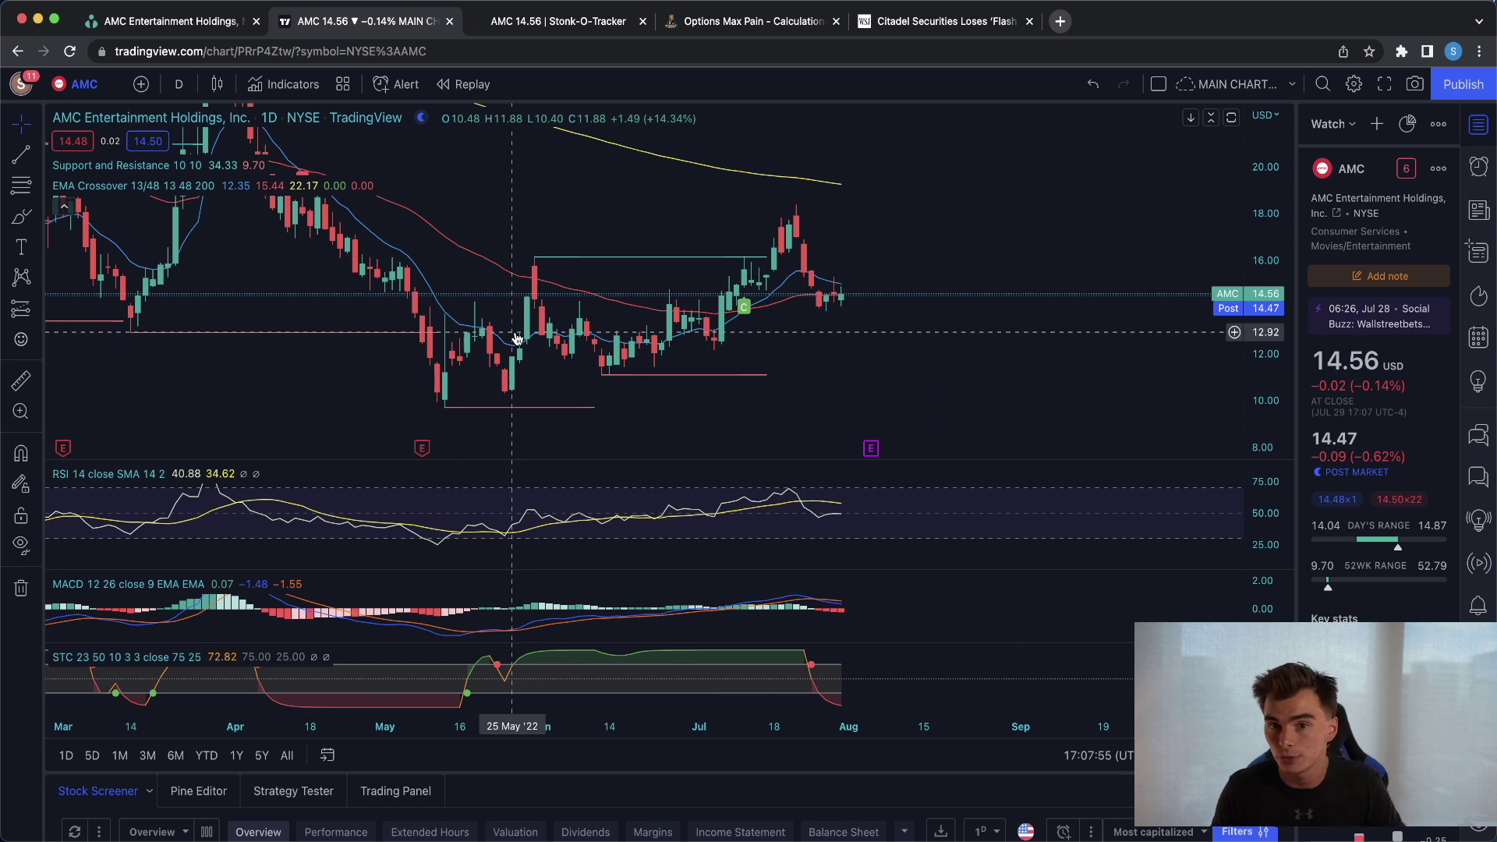
{"action": "left_click", "coordinate": [178, 85]}
Step: Return the AMC chart to 4-hour candles, then go to the Stonk-O-Tracker AMC page
{"action": "left_click", "coordinate": [211, 450]}
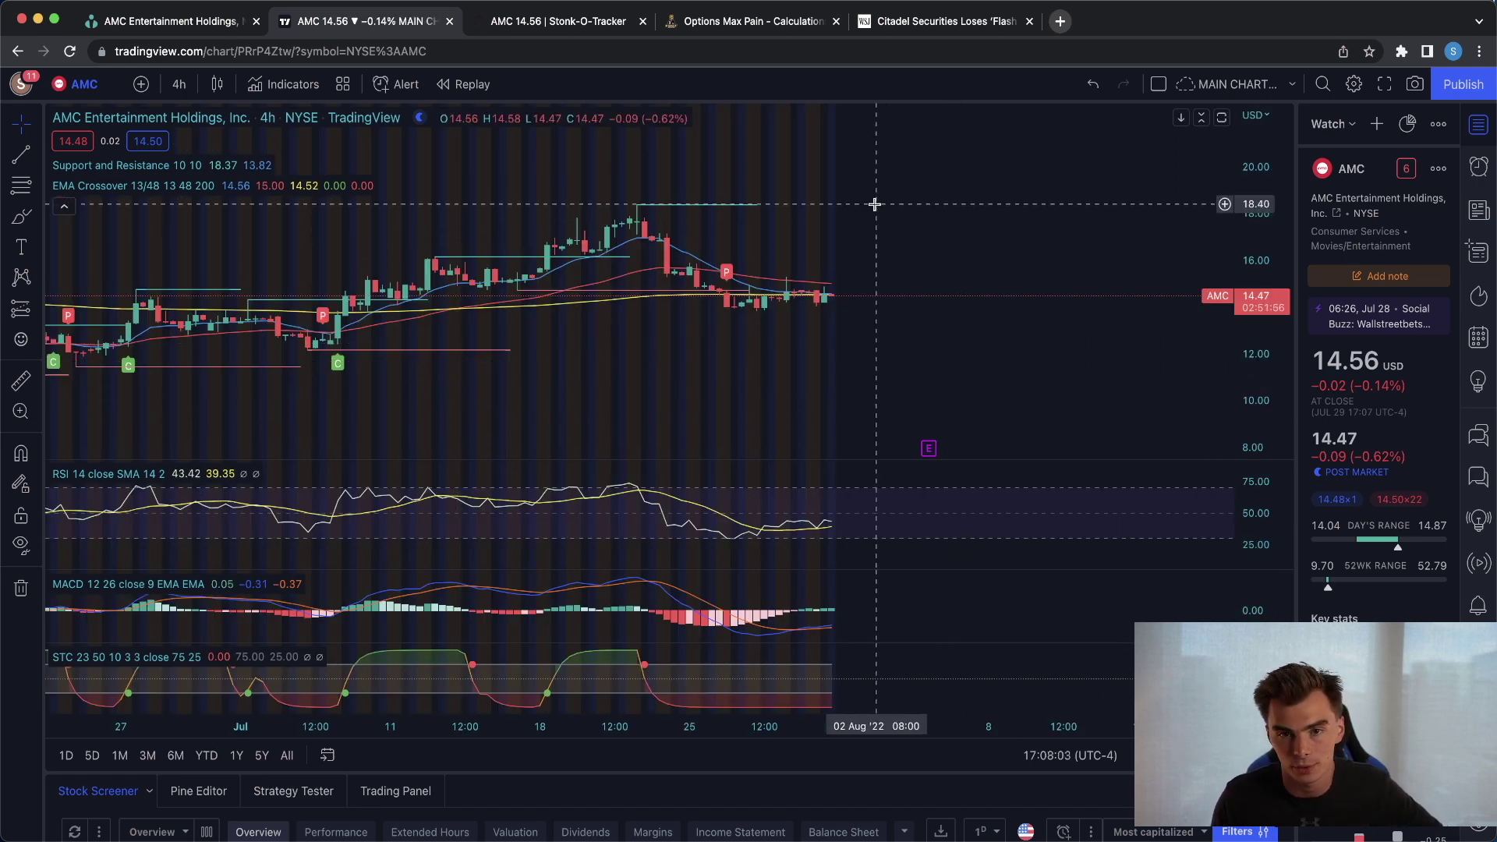
{"action": "scroll", "coordinate": [871, 223], "scroll_direction": "down", "scroll_amount": 2}
{"action": "scroll", "coordinate": [861, 257], "scroll_direction": "down", "scroll_amount": 3}
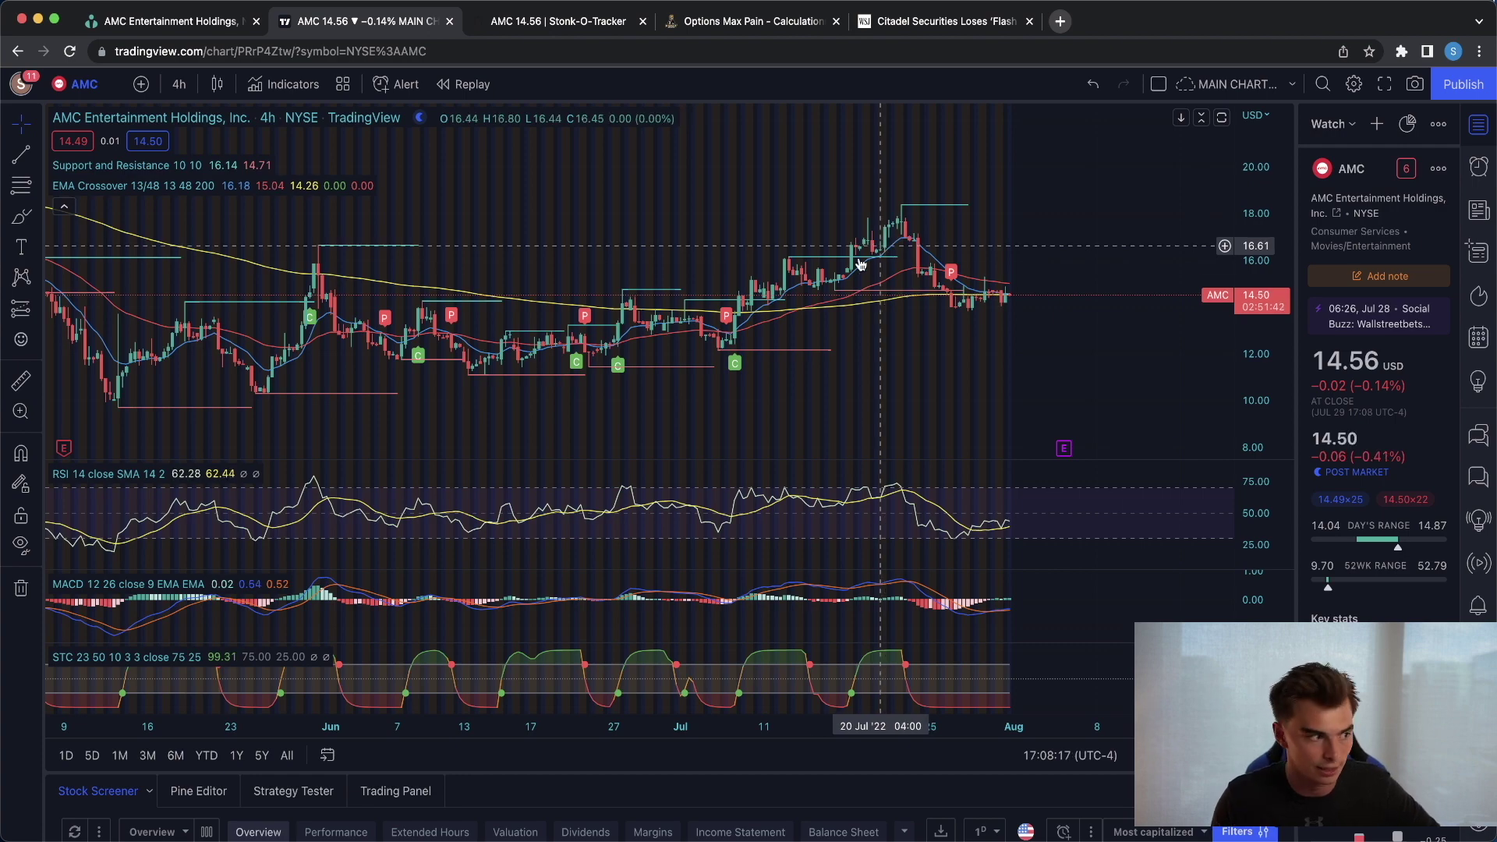
{"action": "left_click", "coordinate": [497, 25]}
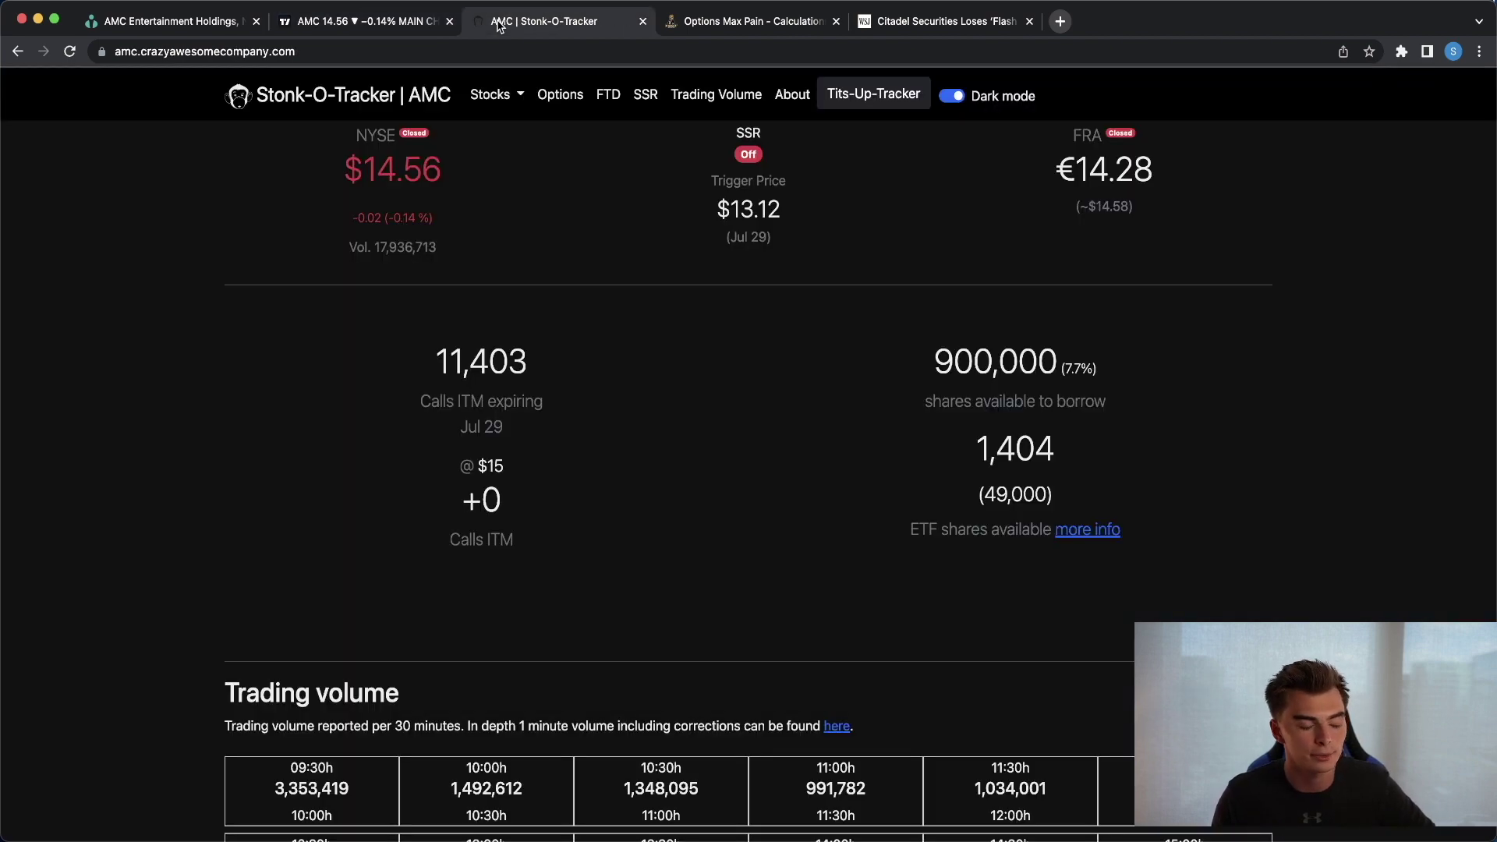
{"action": "scroll", "coordinate": [631, 366], "scroll_direction": "down", "scroll_amount": 4}
{"action": "scroll", "coordinate": [632, 368], "scroll_direction": "down", "scroll_amount": 5}
{"action": "scroll", "coordinate": [635, 370], "scroll_direction": "down", "scroll_amount": 4}
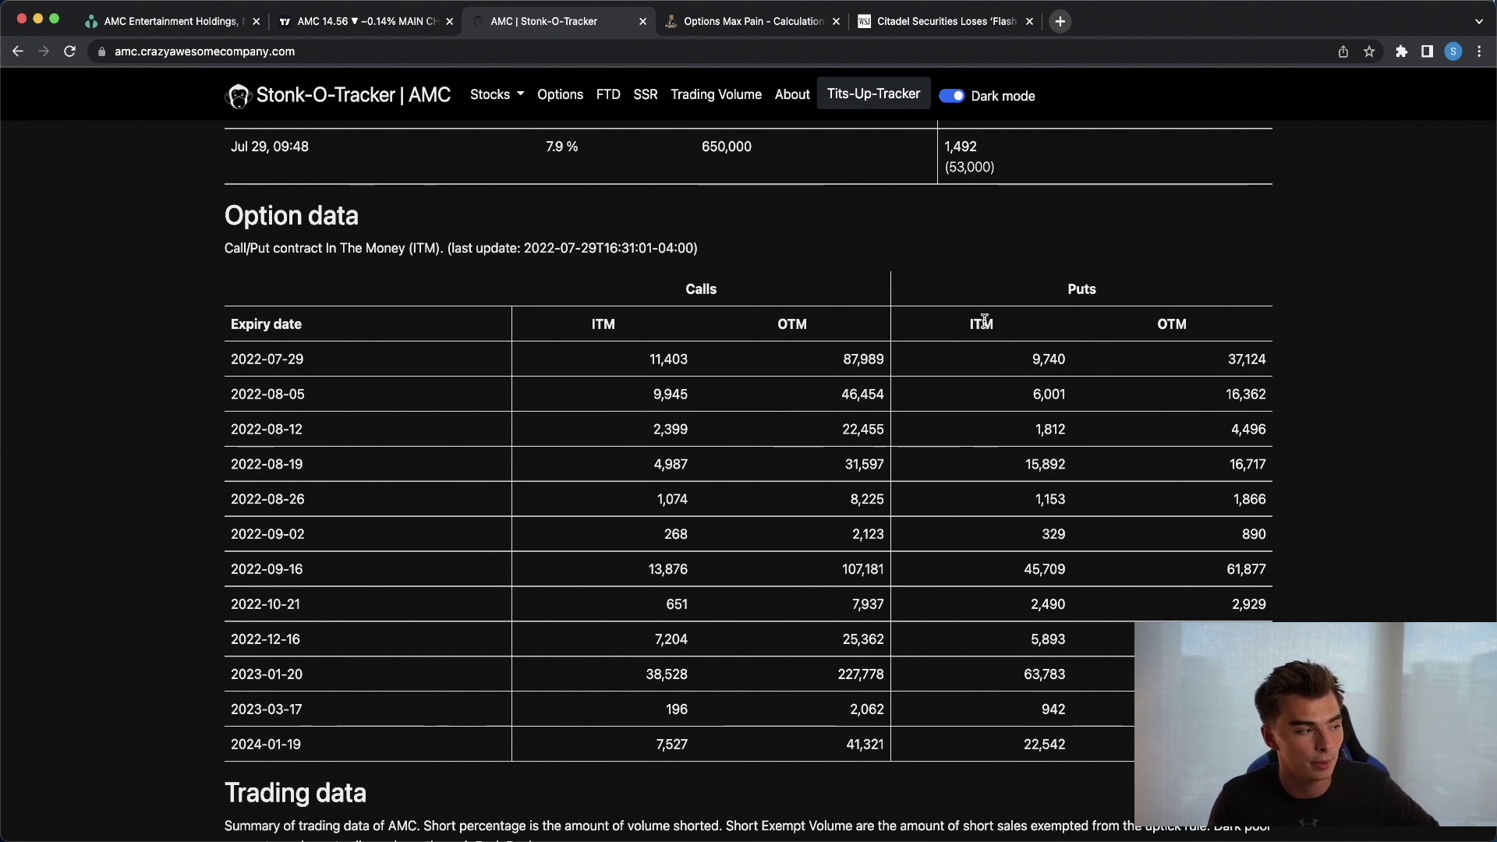
Step: Revisit the AMC TradingView chart, then bring up the SwaggyStocks AMC options max pain page
{"action": "left_click", "coordinate": [321, 22]}
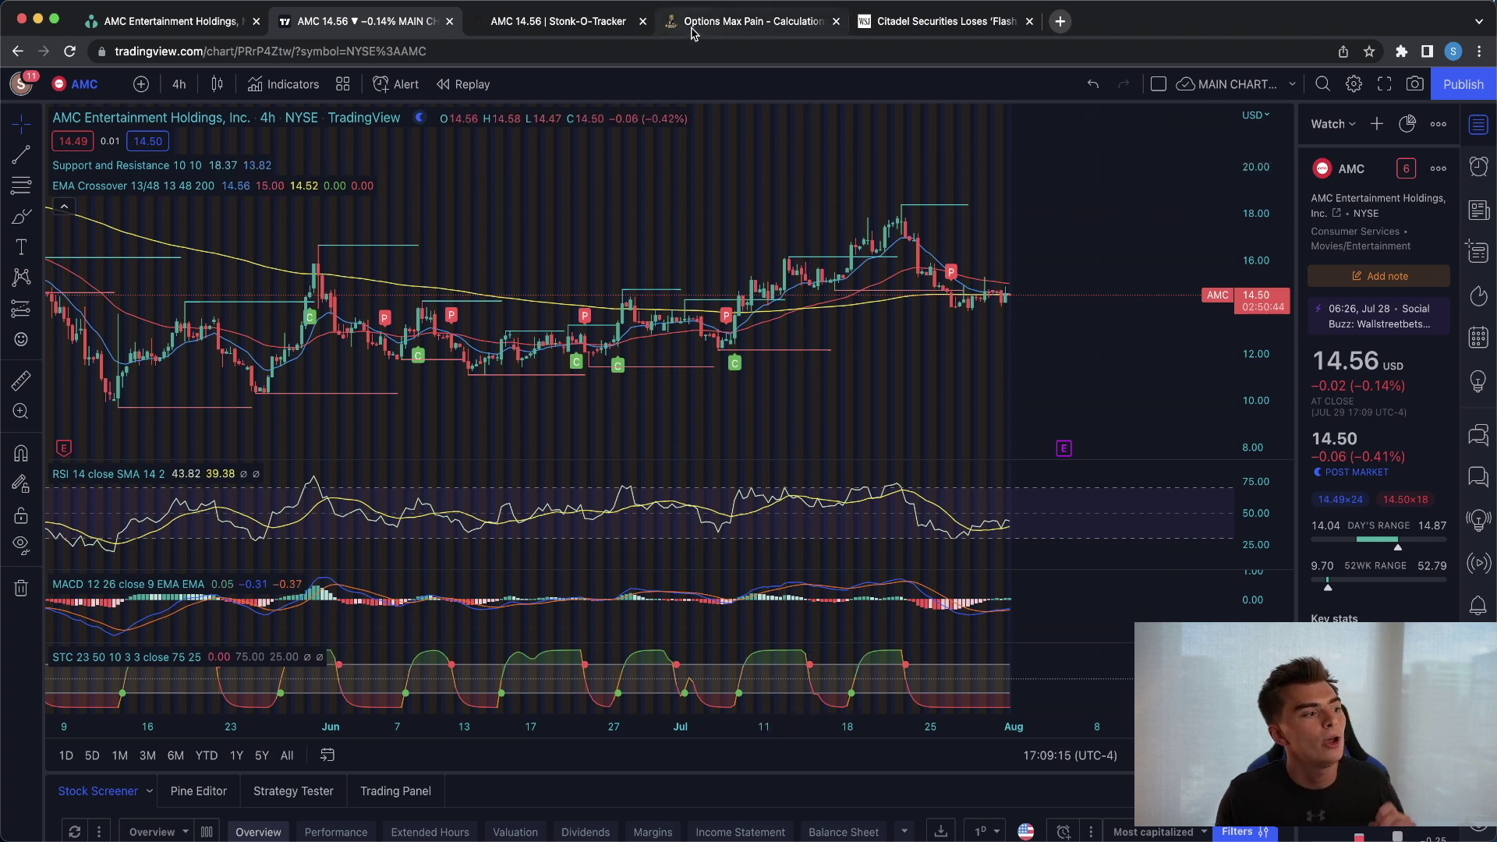
{"action": "left_click", "coordinate": [737, 22]}
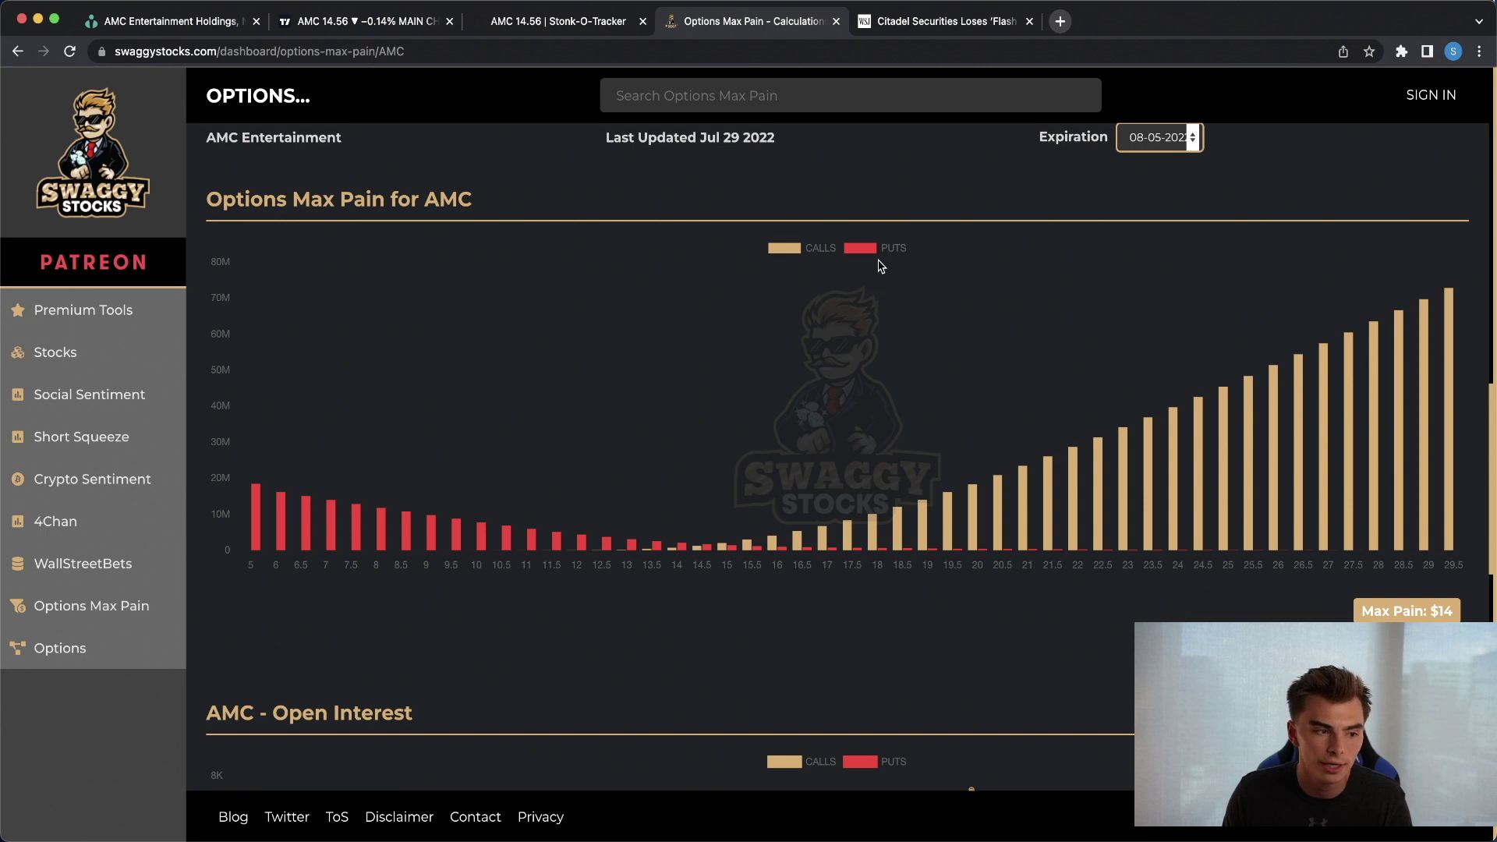
Step: Show AMC max pain for the 07-29-2022 expiration ($14.5), then go to the WSJ Citadel article
{"action": "left_click", "coordinate": [1189, 140]}
{"action": "left_click", "coordinate": [1164, 118]}
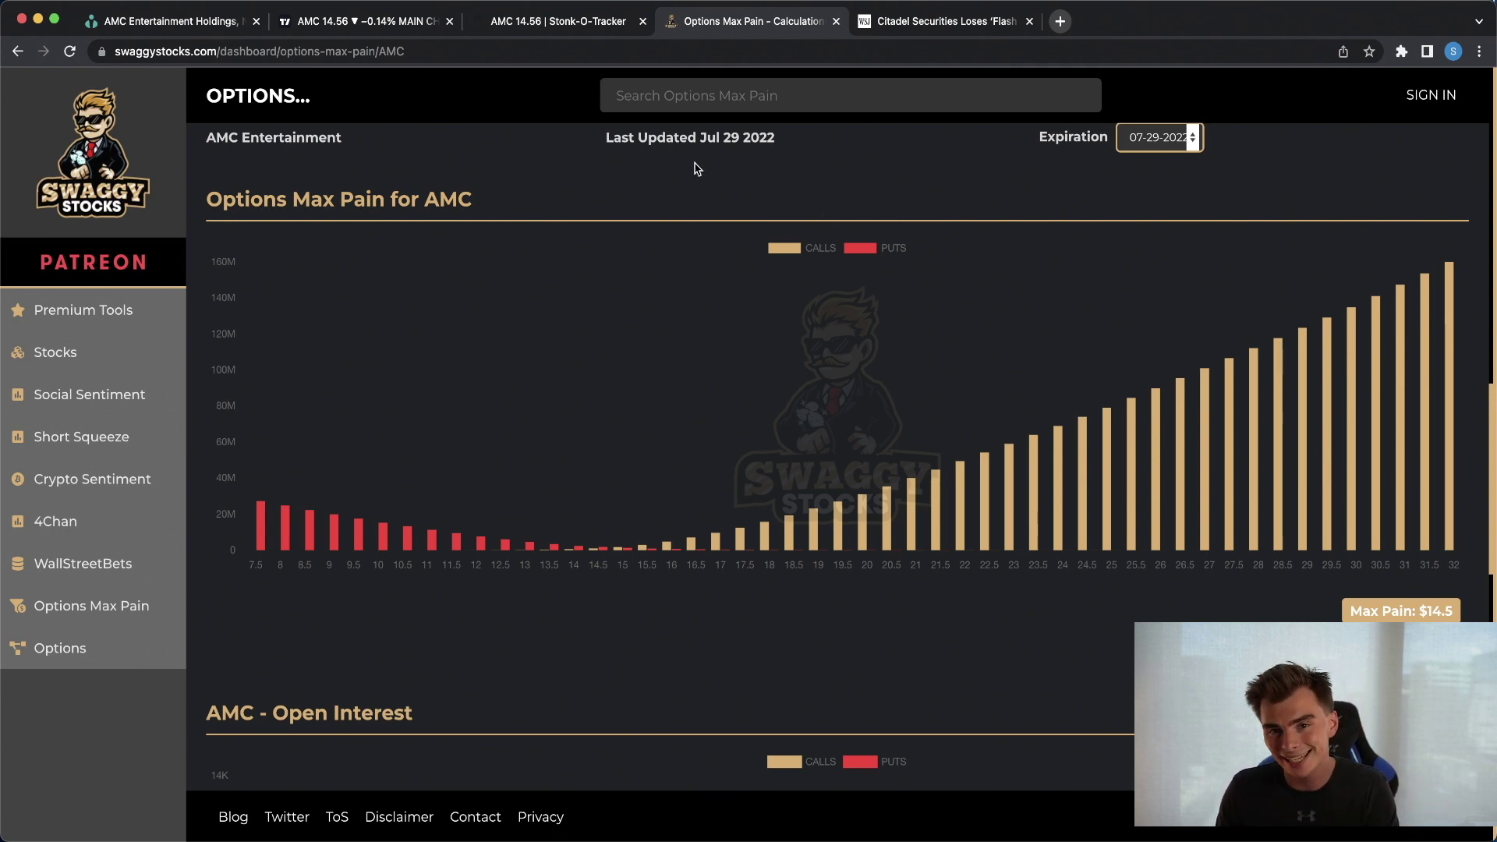
{"action": "left_click", "coordinate": [904, 24]}
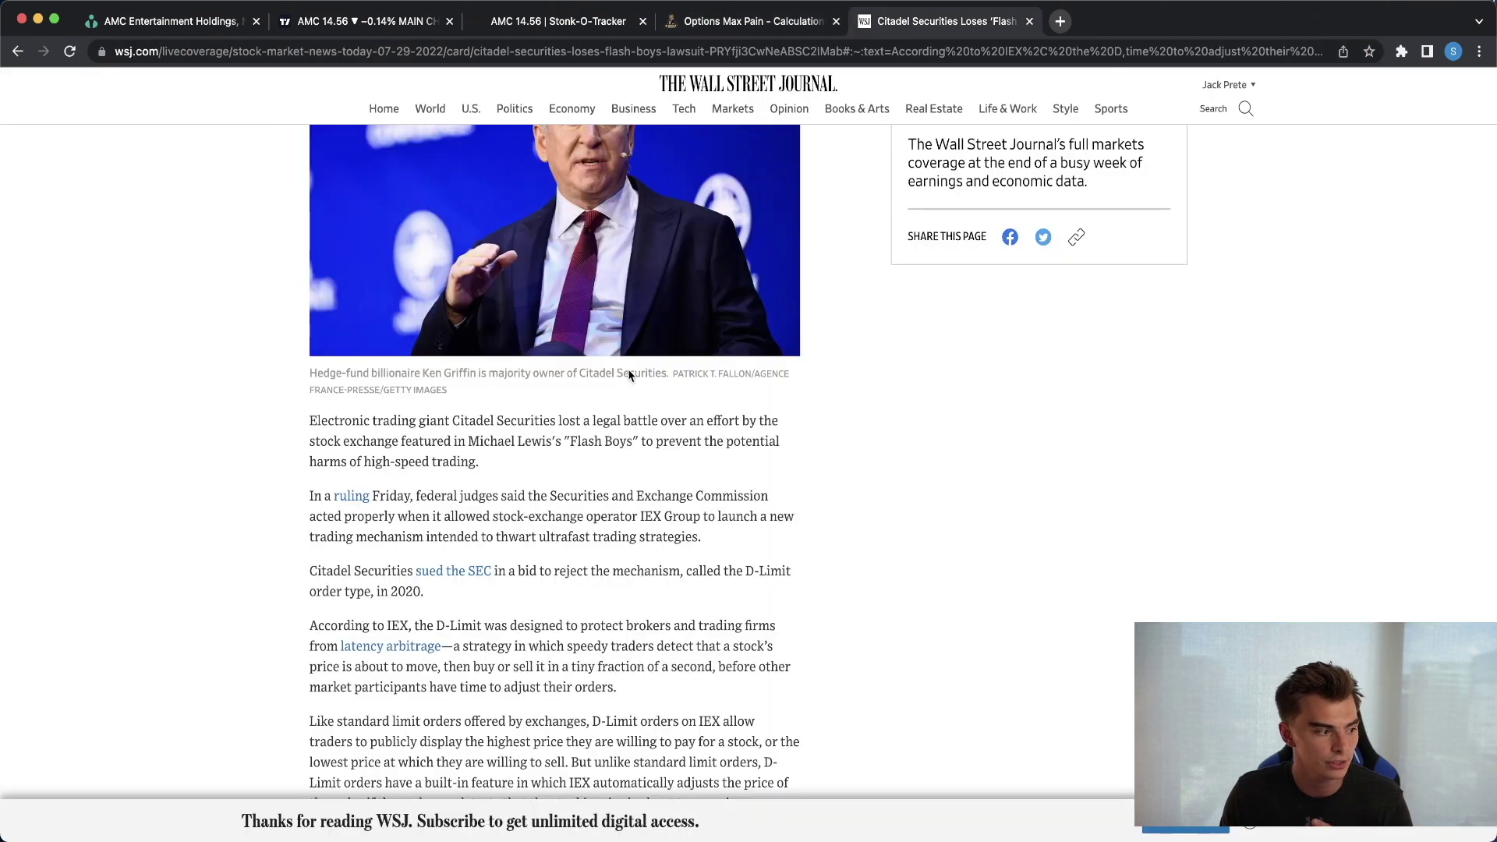
{"action": "scroll", "coordinate": [321, 365], "scroll_direction": "down", "scroll_amount": 3}
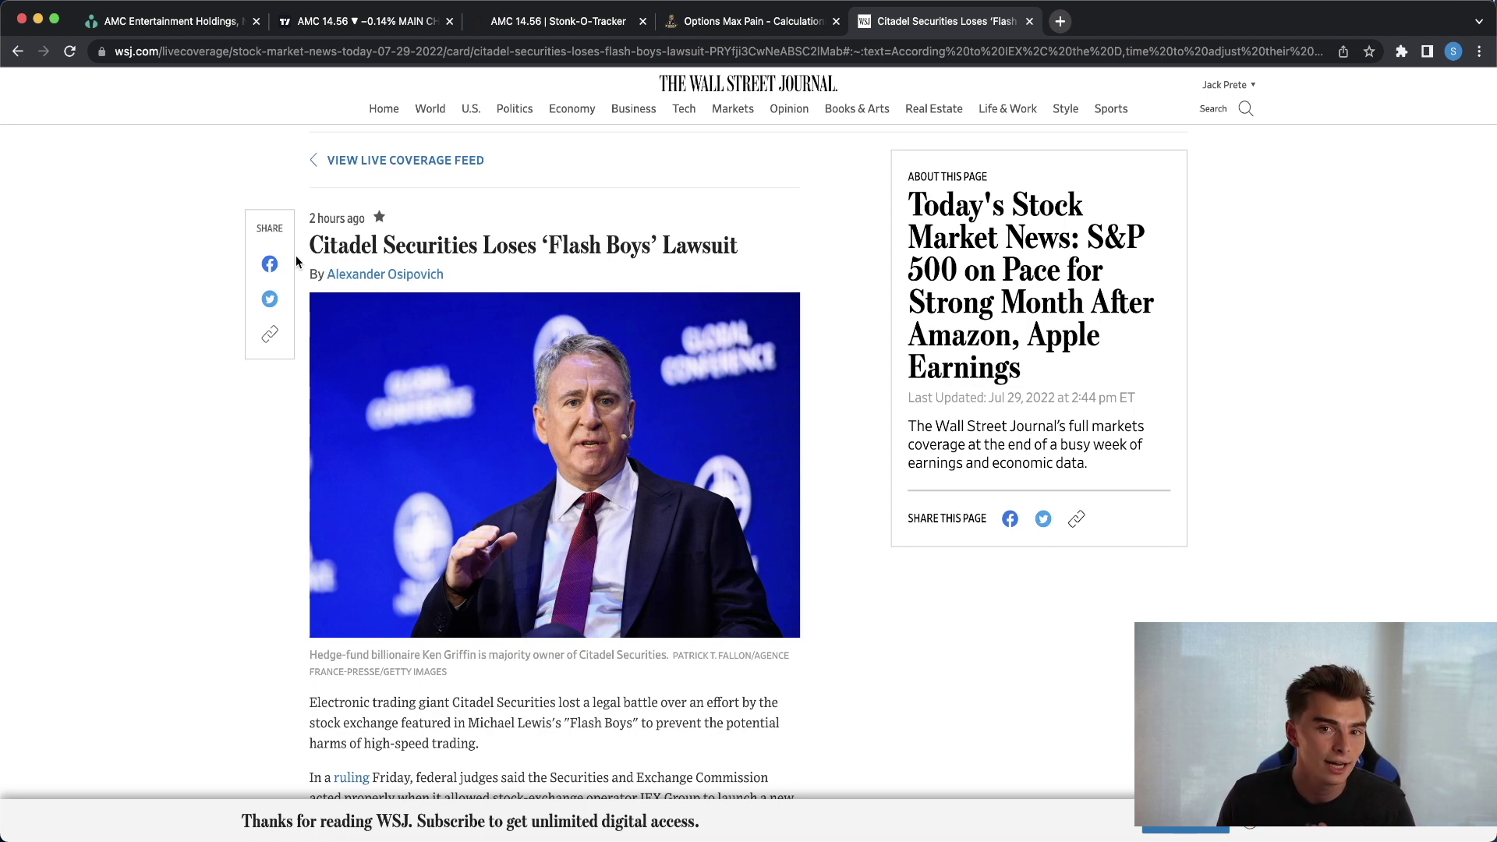
{"action": "scroll", "coordinate": [177, 501], "scroll_direction": "down", "scroll_amount": 2}
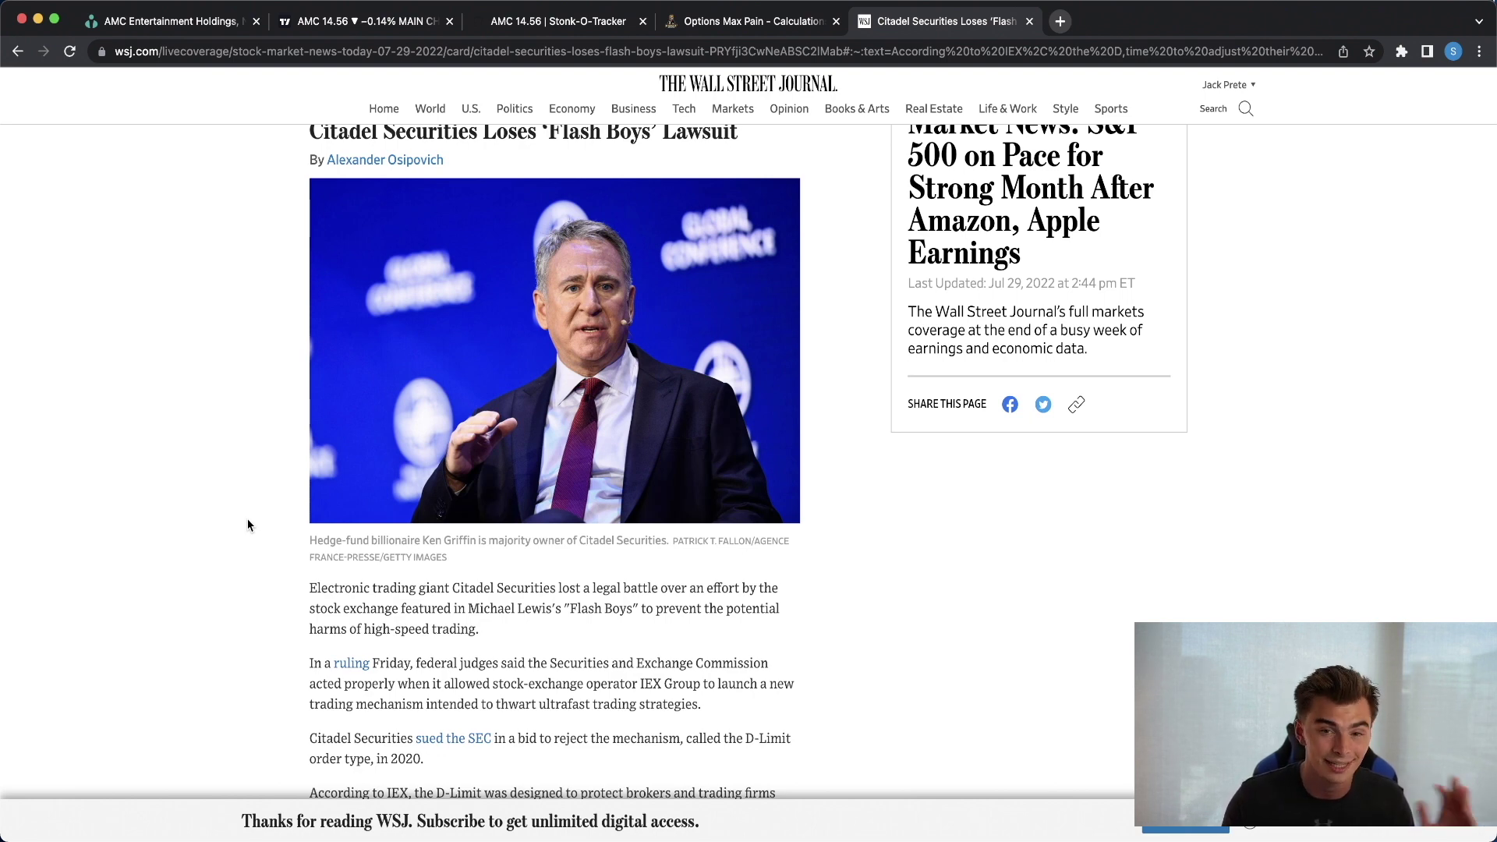
{"action": "scroll", "coordinate": [245, 550], "scroll_direction": "down", "scroll_amount": 2}
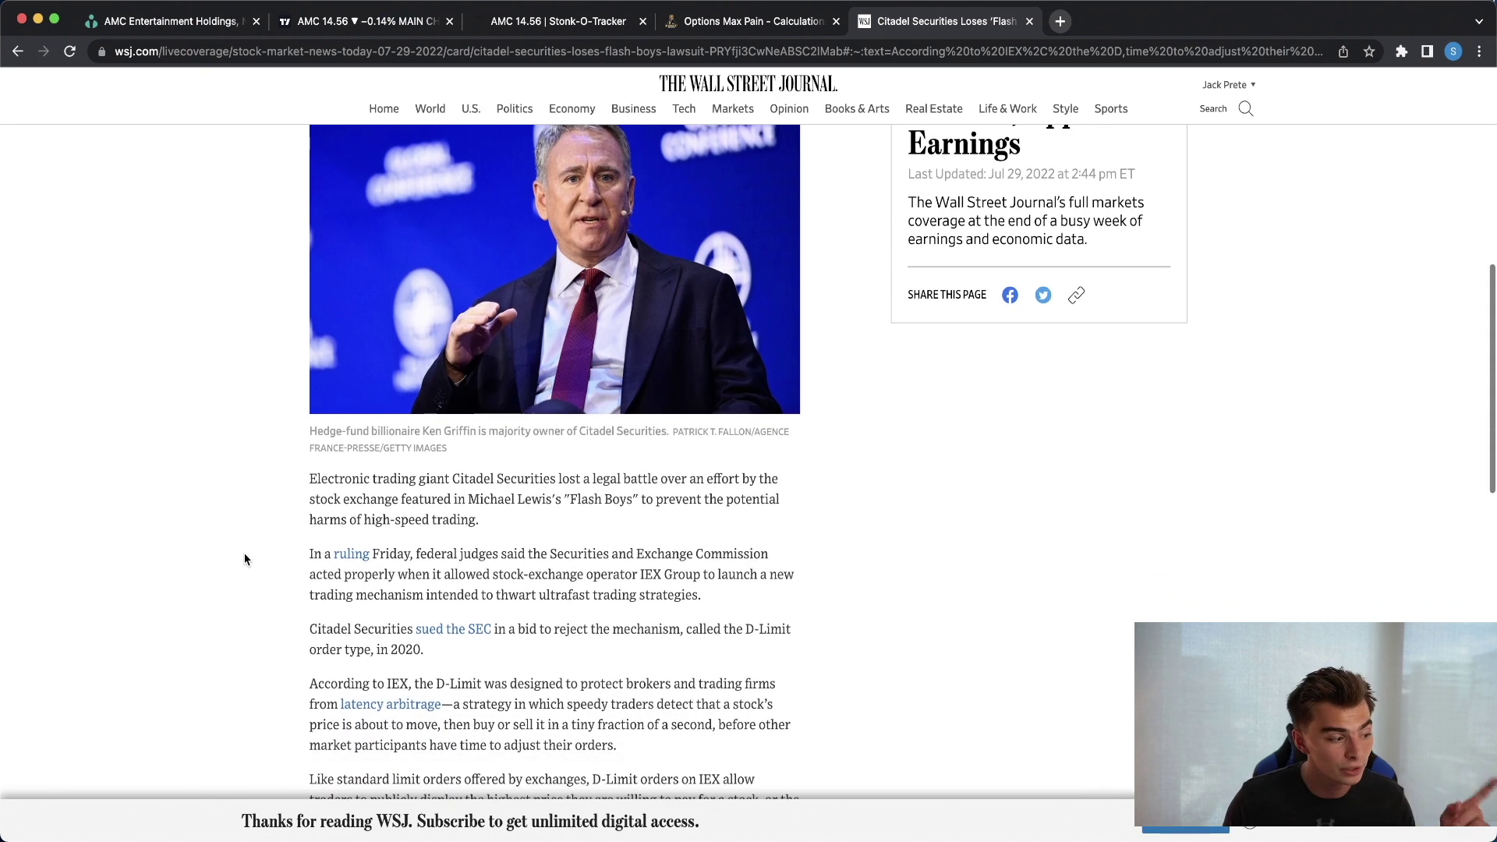
{"action": "scroll", "coordinate": [245, 560], "scroll_direction": "down", "scroll_amount": 1}
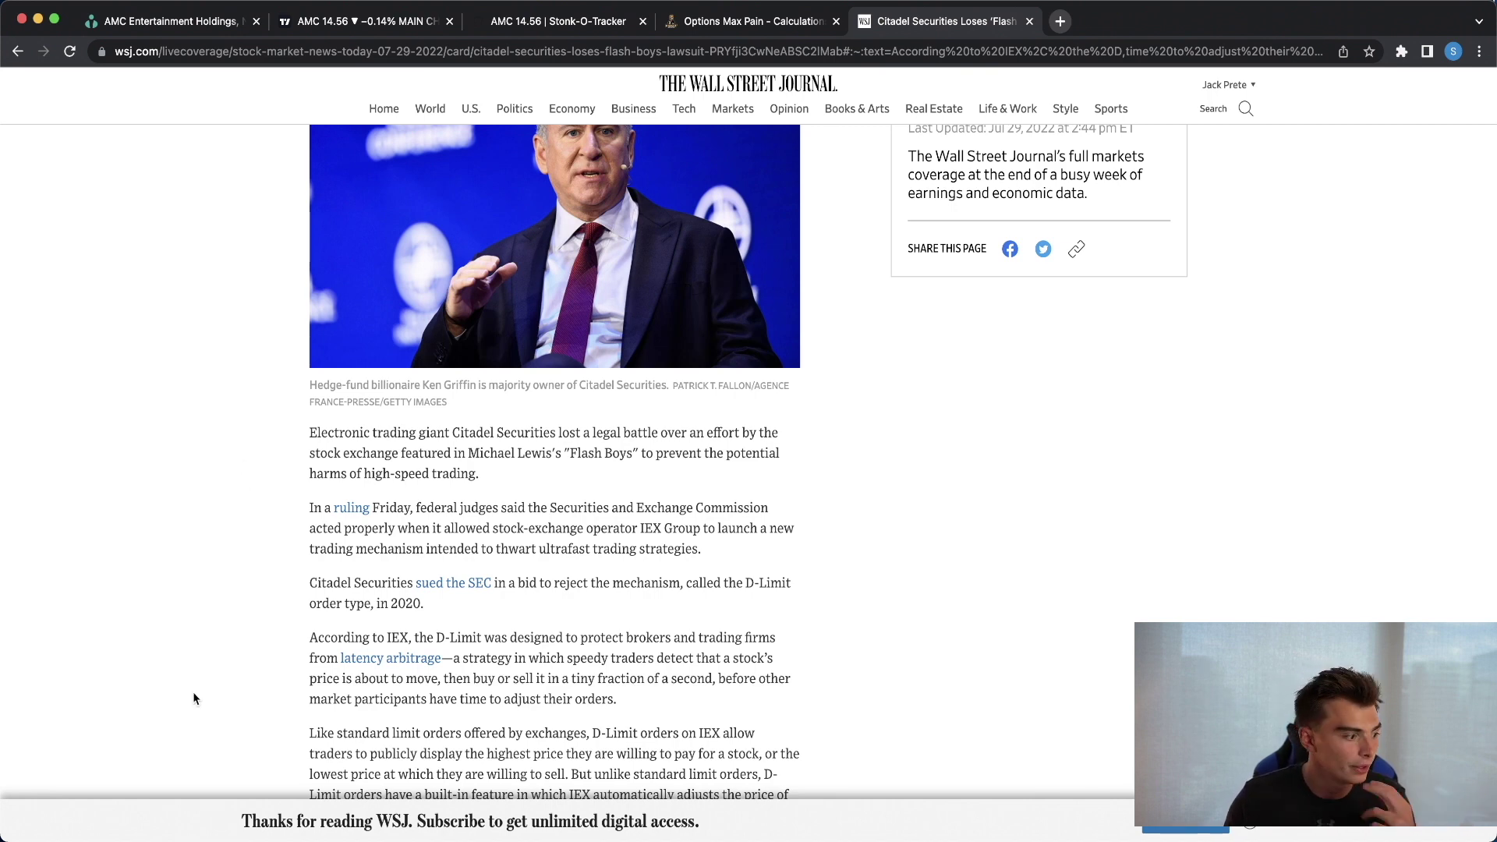
{"action": "scroll", "coordinate": [237, 641], "scroll_direction": "down", "scroll_amount": 1}
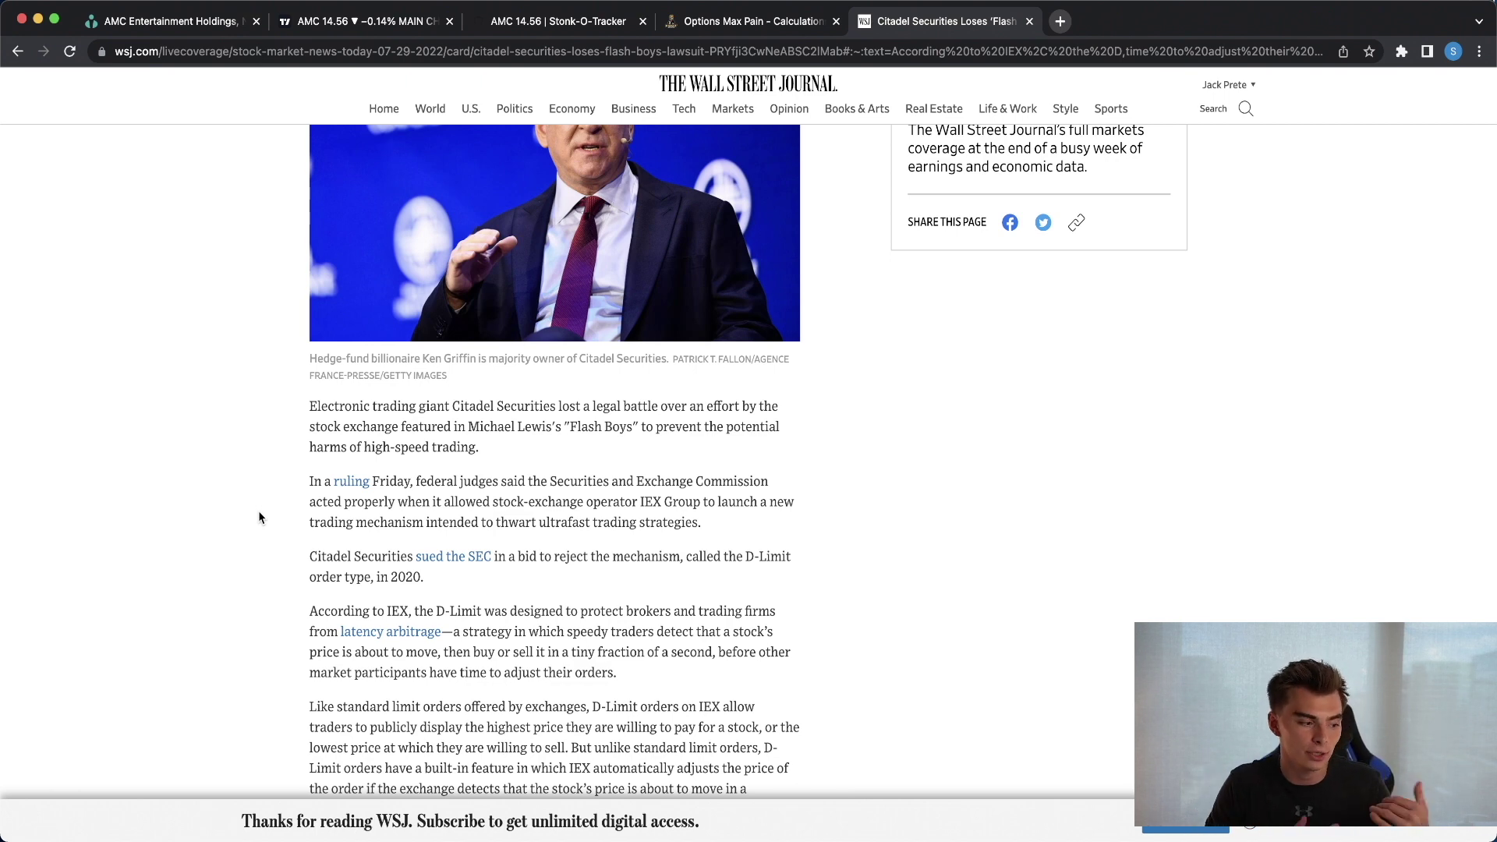
{"action": "scroll", "coordinate": [274, 670], "scroll_direction": "down", "scroll_amount": 1}
{"action": "scroll", "coordinate": [274, 670], "scroll_direction": "down", "scroll_amount": 1}
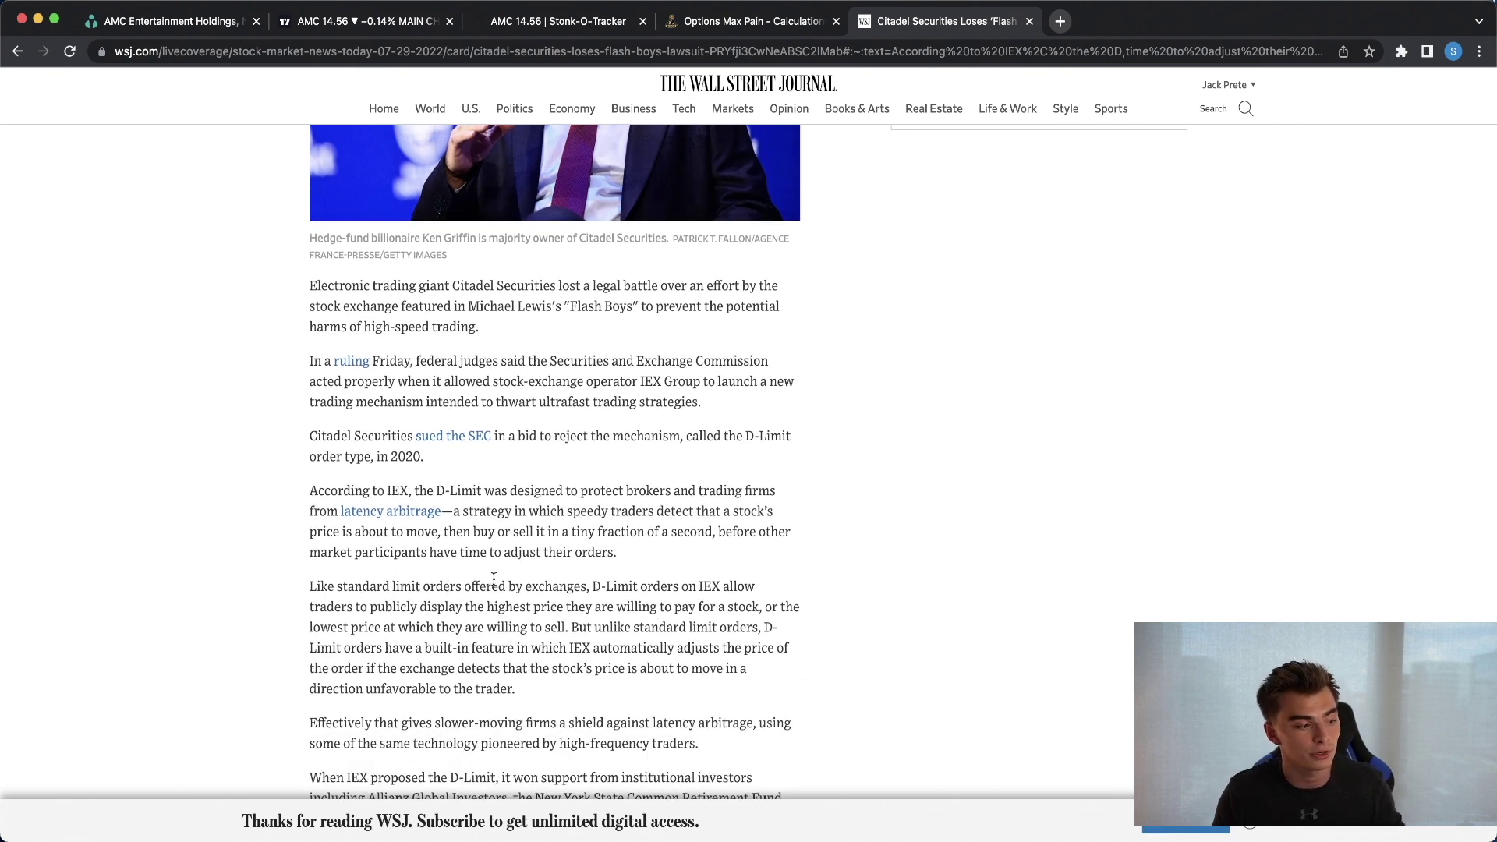
{"action": "scroll", "coordinate": [225, 540], "scroll_direction": "down", "scroll_amount": 1}
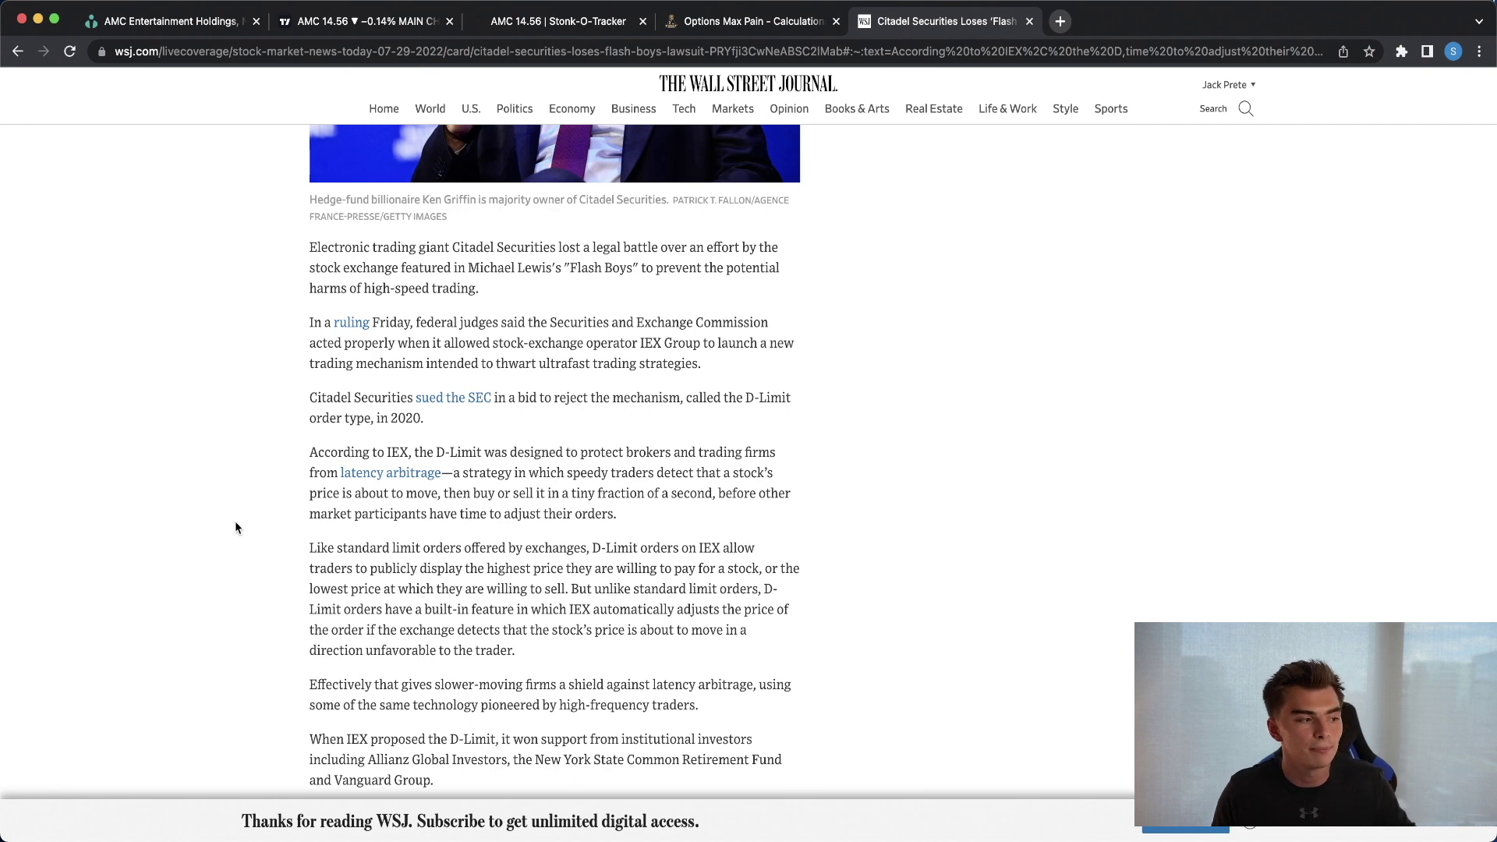
{"action": "scroll", "coordinate": [253, 487], "scroll_direction": "up", "scroll_amount": 5}
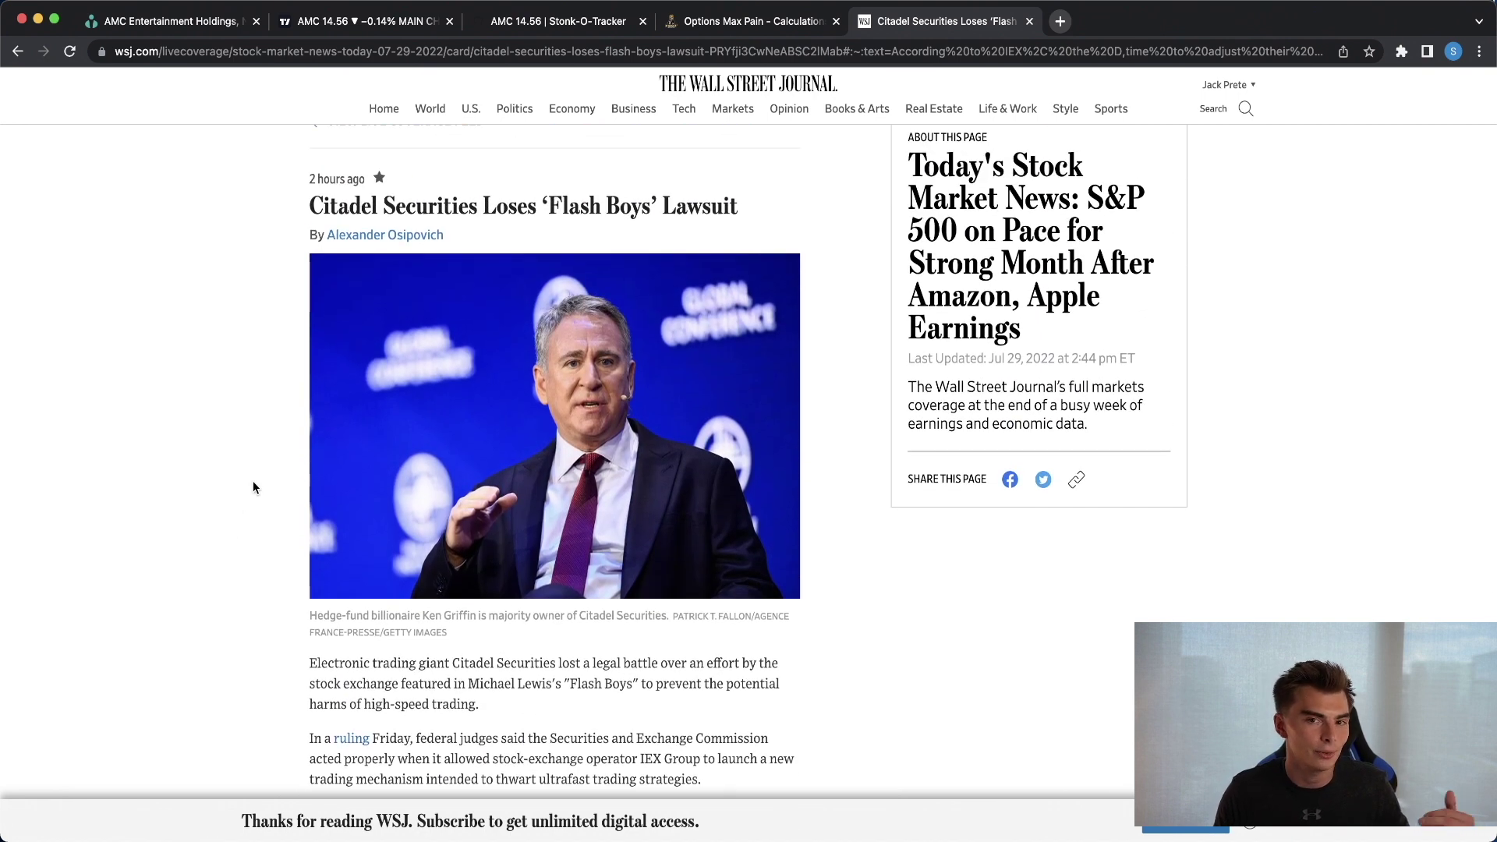